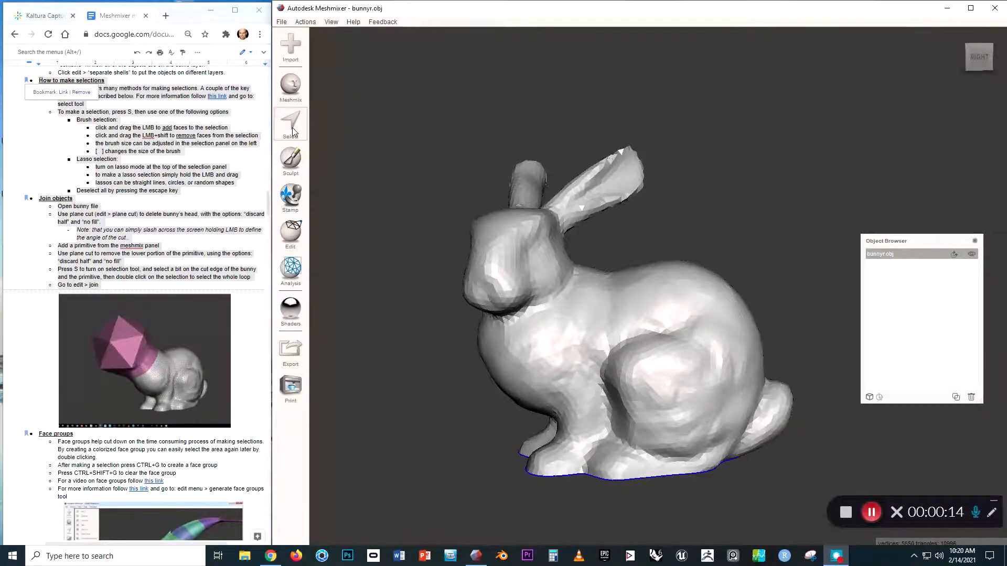
Activate face selection on bunnyr.obj and paint a first patch across the bunny's body.
left_click(293, 130)
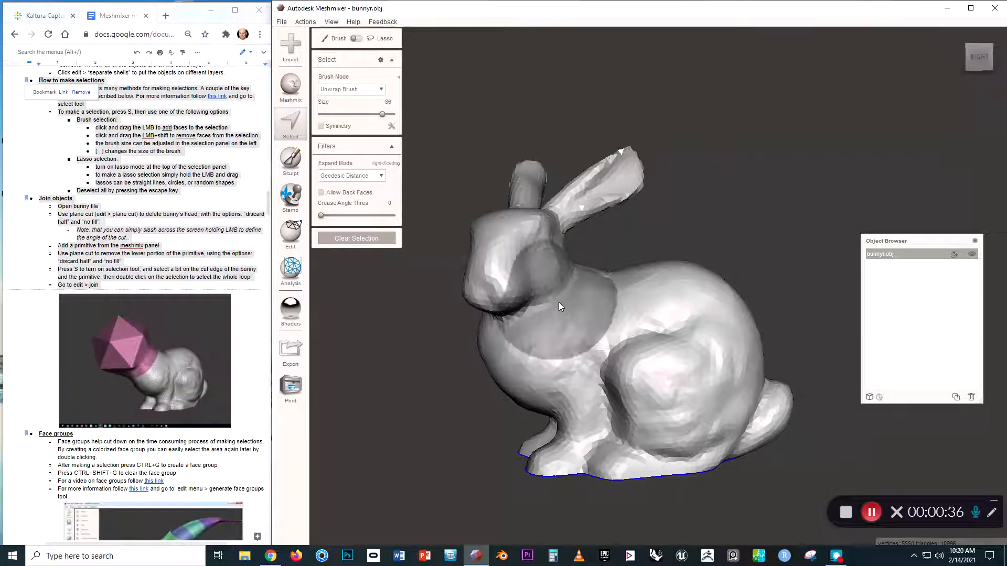
mouse_move(561, 306)
left_mouse_down()
mouse_move(633, 350)
mouse_move(693, 346)
mouse_move(616, 325)
mouse_move(626, 360)
left_mouse_up()
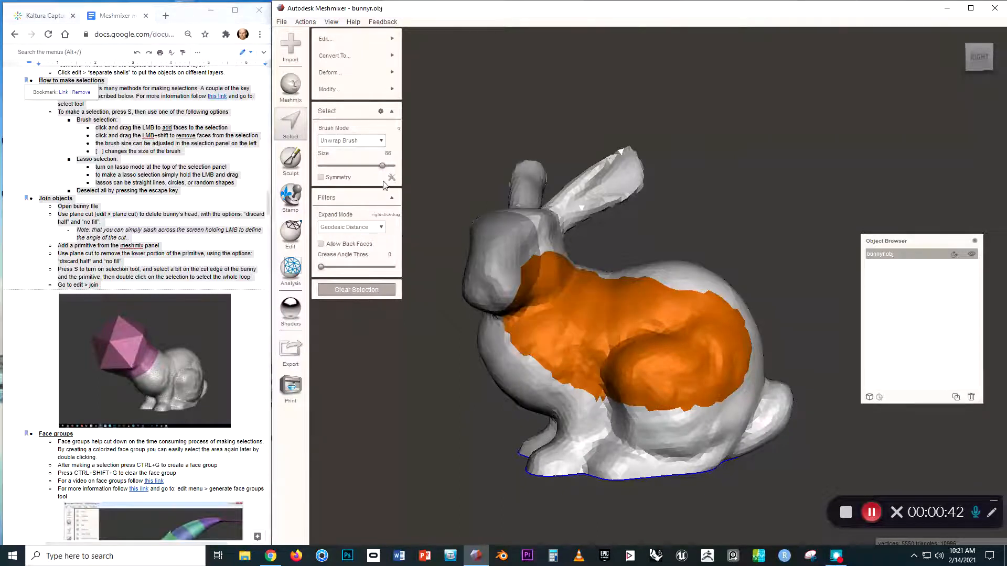
Paint the body and upper back with brush sizes 26 and 49, removing faces near the cheek.
left_click_drag(381, 166, 339, 166)
left_click_drag(502, 239, 494, 268)
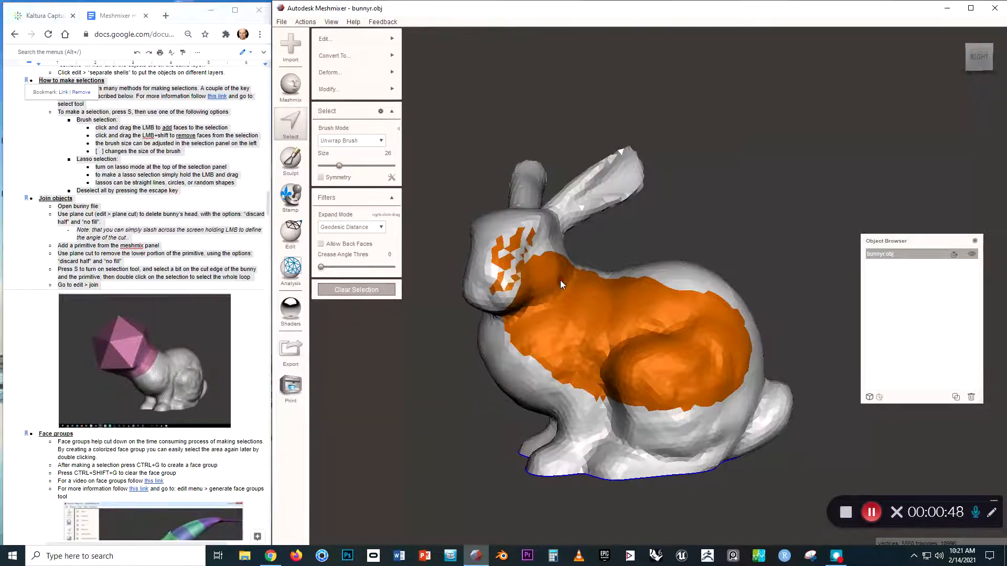
mouse_move(560, 280)
right_mouse_down()
mouse_move(530, 288)
mouse_move(550, 281)
mouse_move(554, 302)
mouse_move(556, 290)
right_mouse_up()
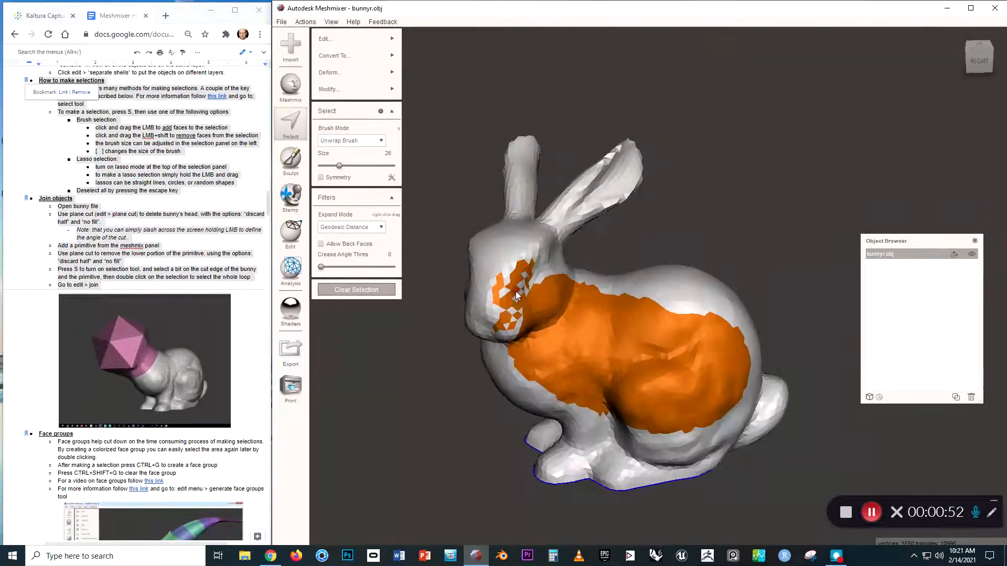
left_click_drag(343, 164, 362, 166)
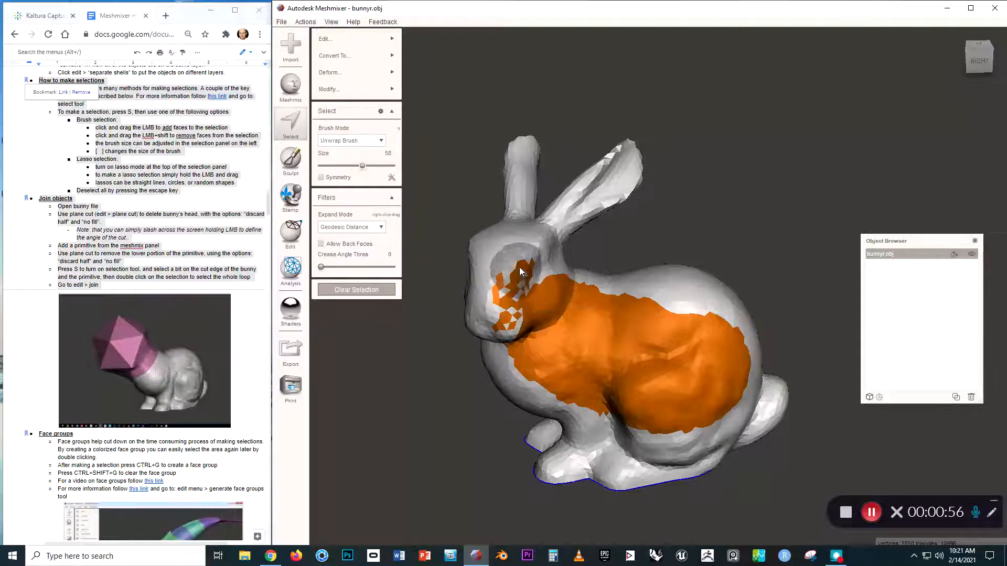
mouse_move(518, 266)
left_mouse_down("shift")
mouse_move(506, 281)
mouse_move(505, 332)
mouse_move(539, 287)
left_mouse_up("shift")
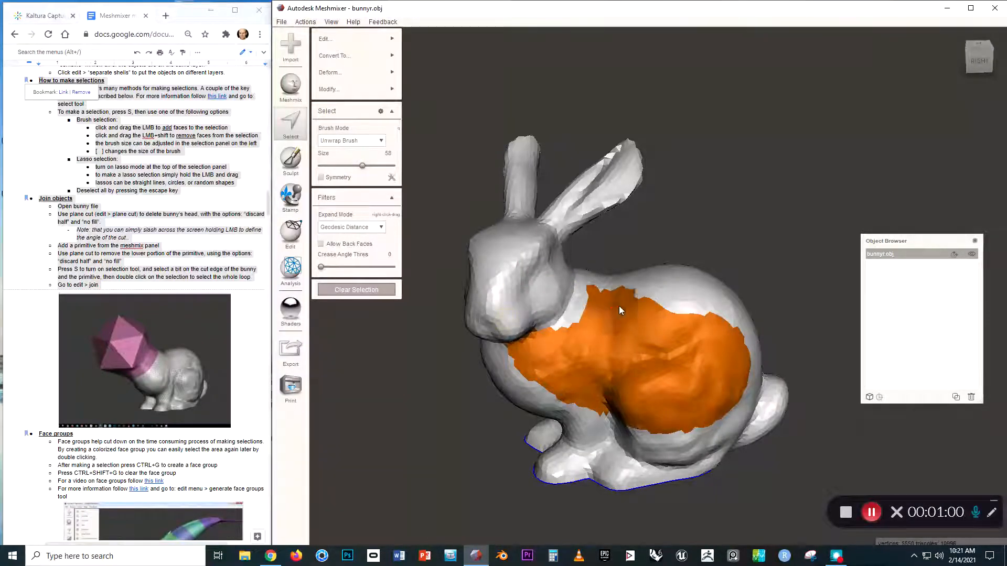
left_click_drag(689, 325, 718, 304)
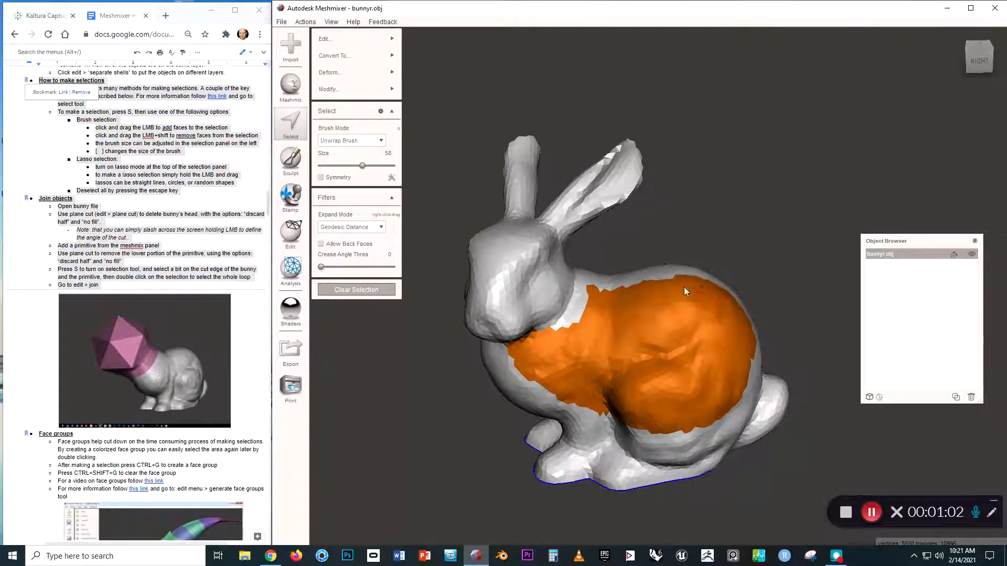
right_click_drag(712, 388, 669, 385)
Clear the body selection and select the whole head by slashing across the neck.
key("Escape")
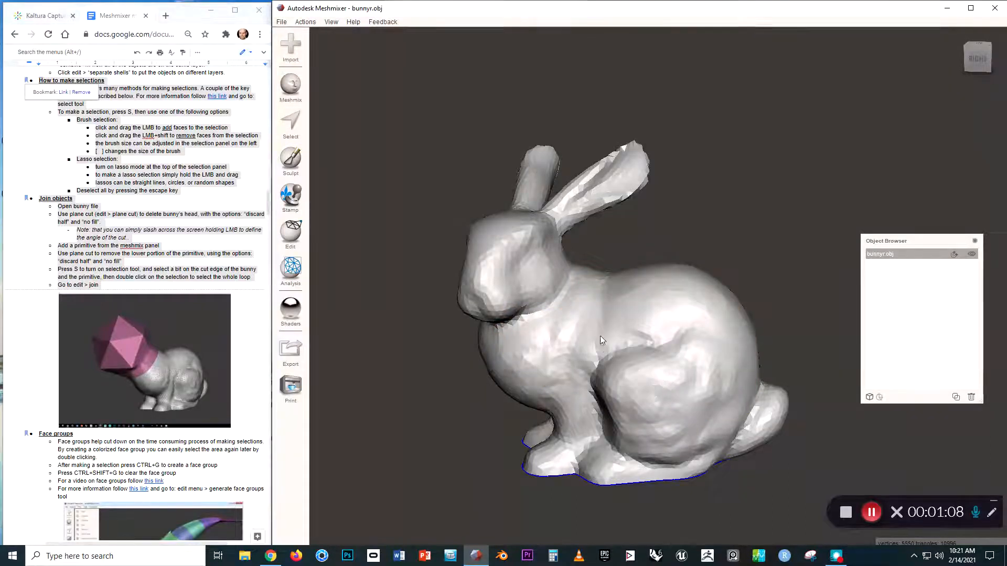
right_click_drag(600, 336, 636, 341)
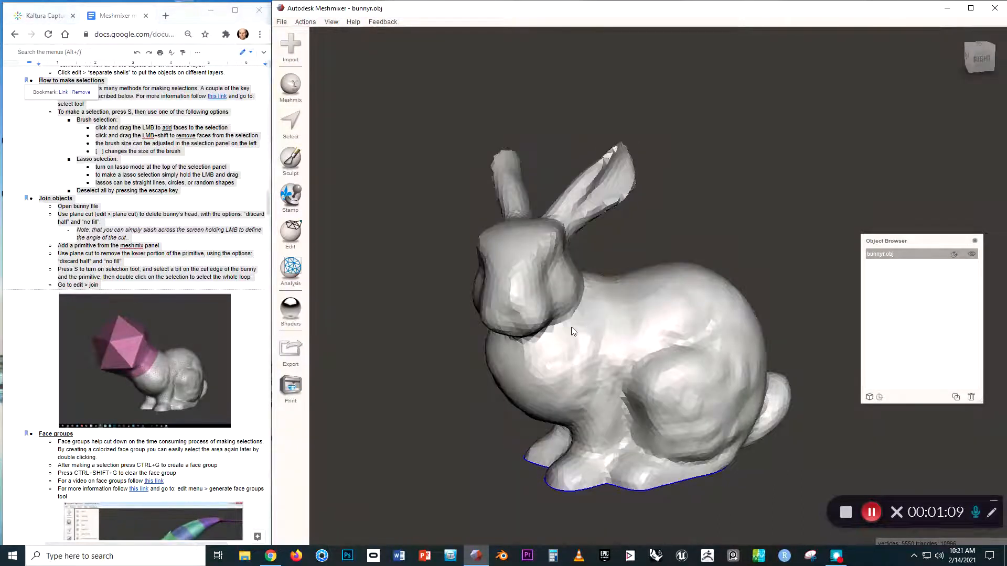
key("s")
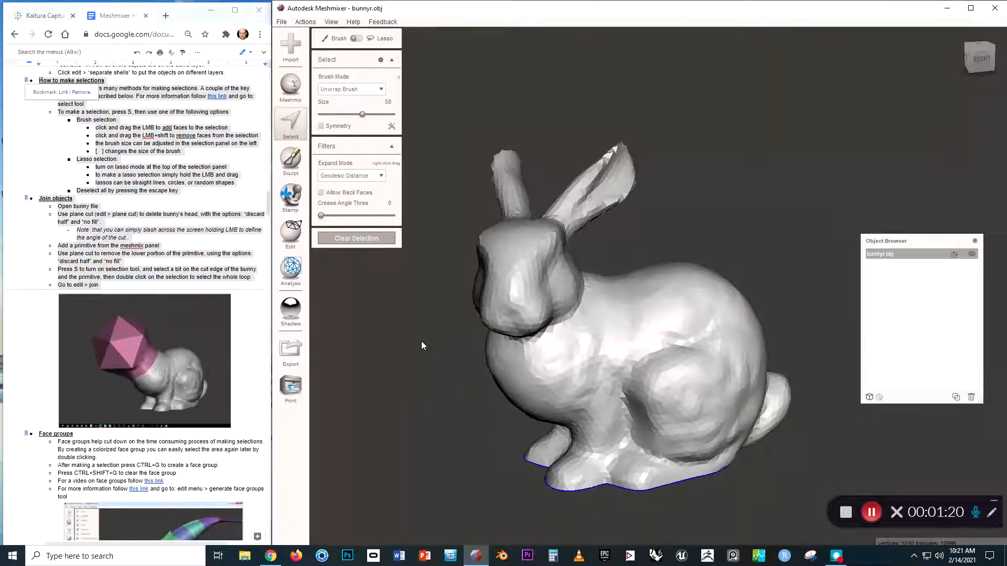
left_click_drag(422, 341, 467, 339)
left_click_drag(611, 258, 613, 244)
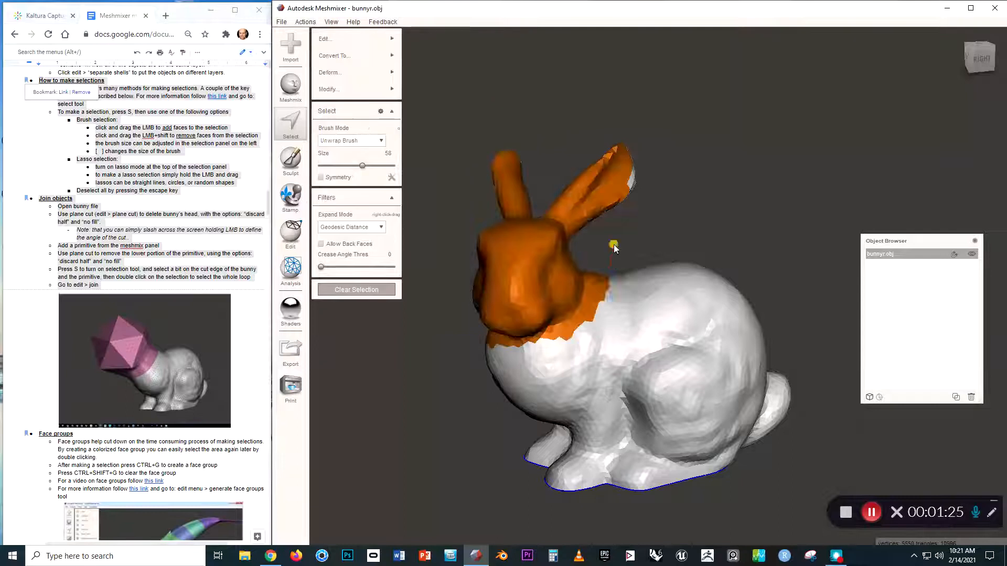
mouse_move(613, 244)
right_mouse_down()
mouse_move(574, 303)
mouse_move(512, 284)
mouse_move(466, 325)
mouse_move(523, 293)
mouse_move(564, 292)
mouse_move(568, 316)
mouse_move(484, 293)
mouse_move(514, 290)
mouse_move(531, 366)
mouse_move(556, 313)
mouse_move(455, 288)
mouse_move(558, 312)
right_mouse_up()
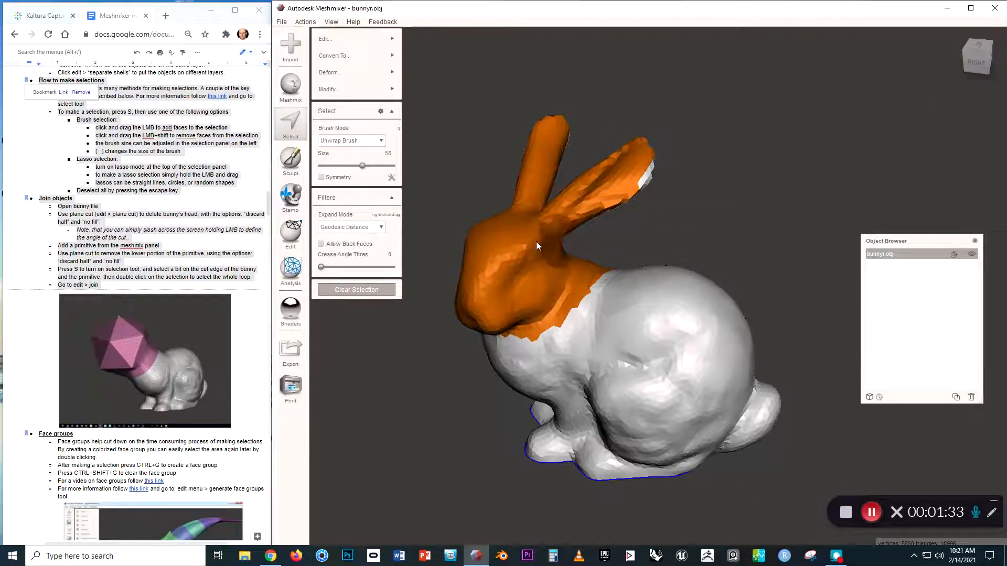
Add the ear tip to the head selection and orbit around to verify both ears.
right_click_drag(536, 241, 514, 238)
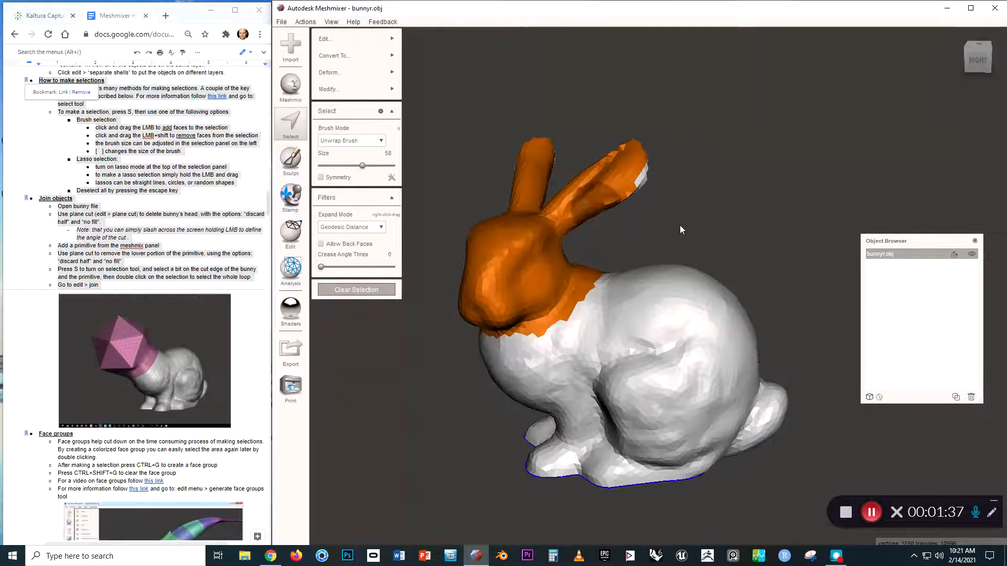
right_click_drag(629, 203, 642, 202)
left_click_drag(644, 205, 658, 196)
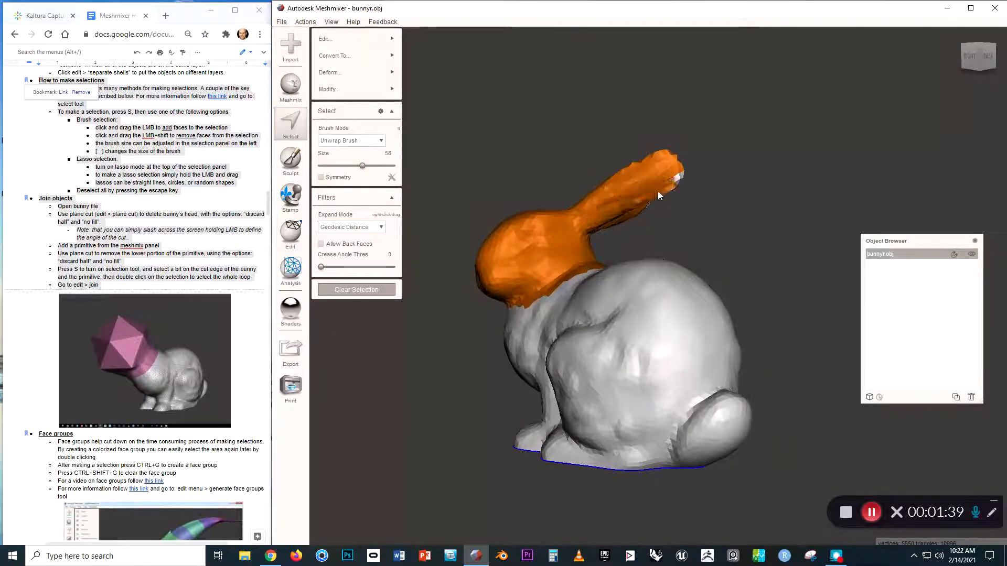
right_click_drag(676, 170, 703, 322)
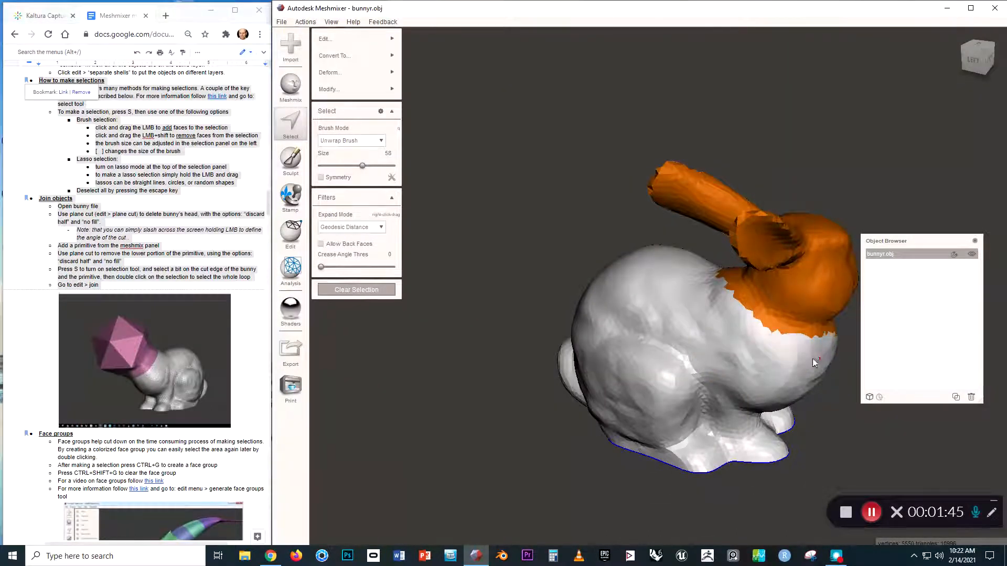
right_click_drag(731, 315, 609, 376)
right_click_drag(716, 373, 549, 332)
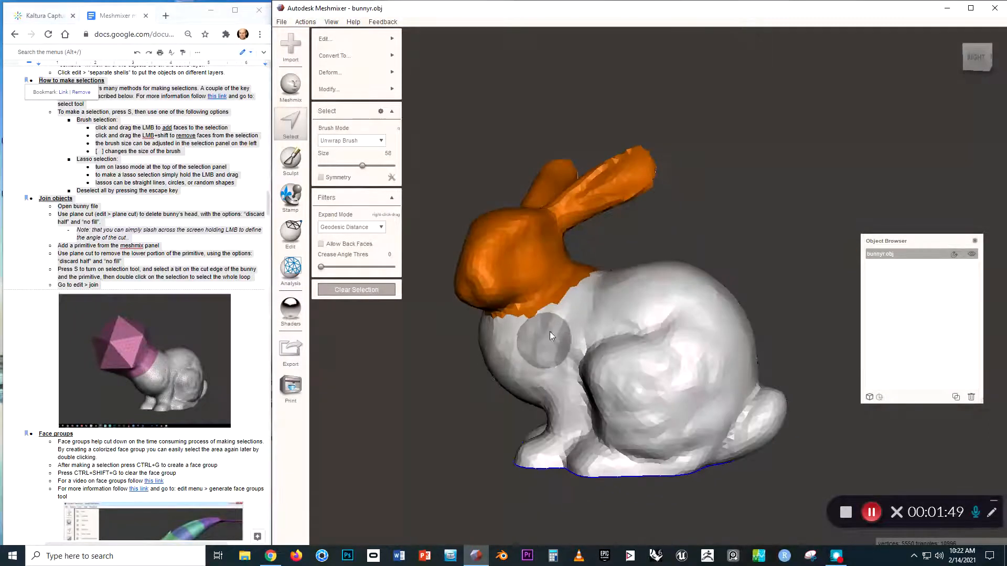
right_click_drag(611, 318, 619, 256)
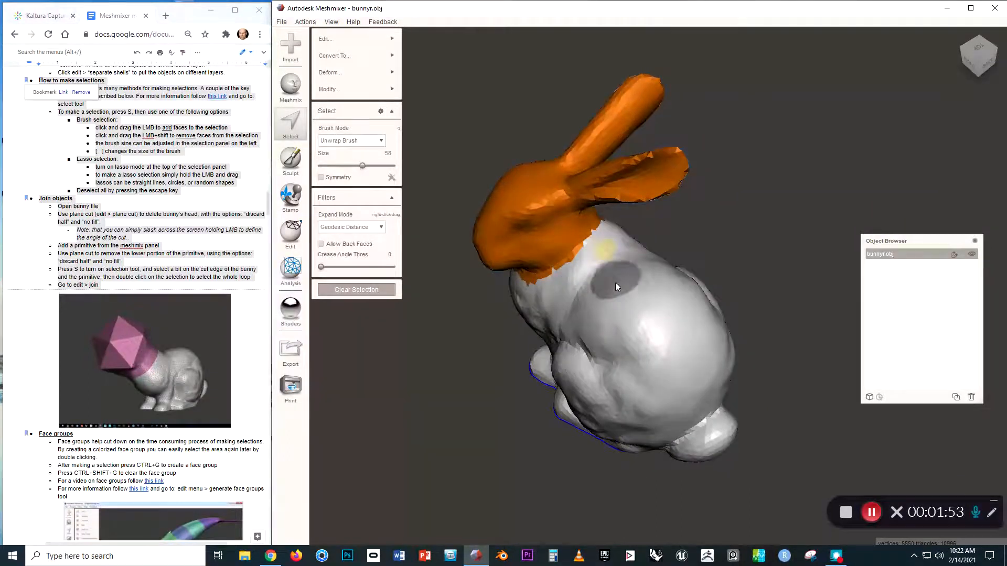
Delete the selected head, leaving an open neck cut, and clear the selection.
key("Delete")
right_click_drag(513, 309, 589, 285)
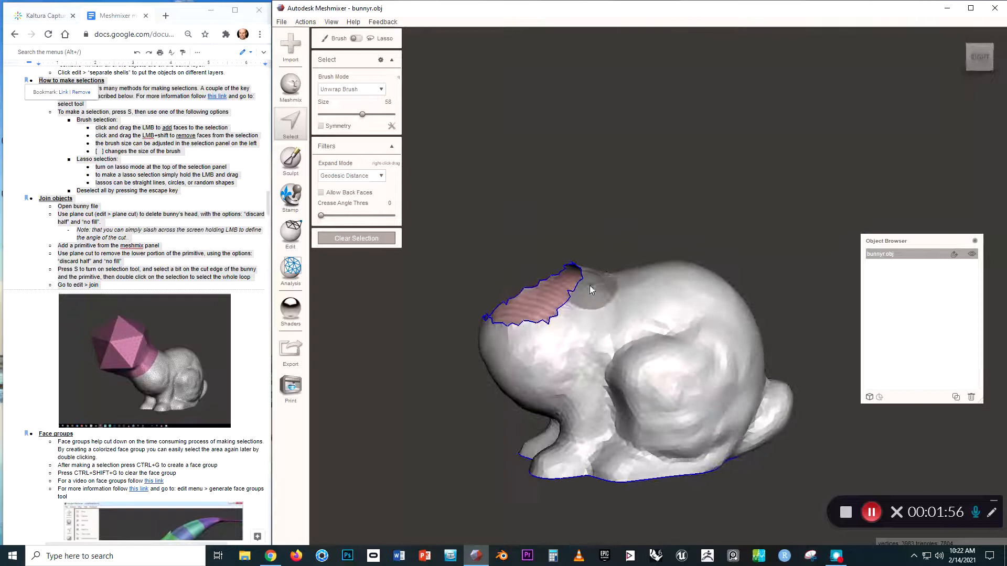
left_click(369, 237)
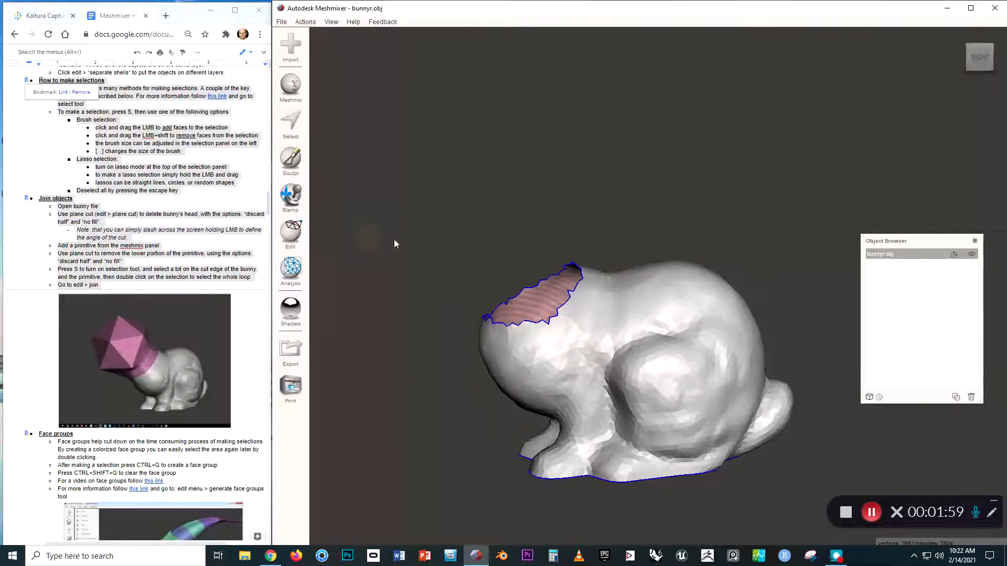
right_click_drag(394, 239, 417, 193)
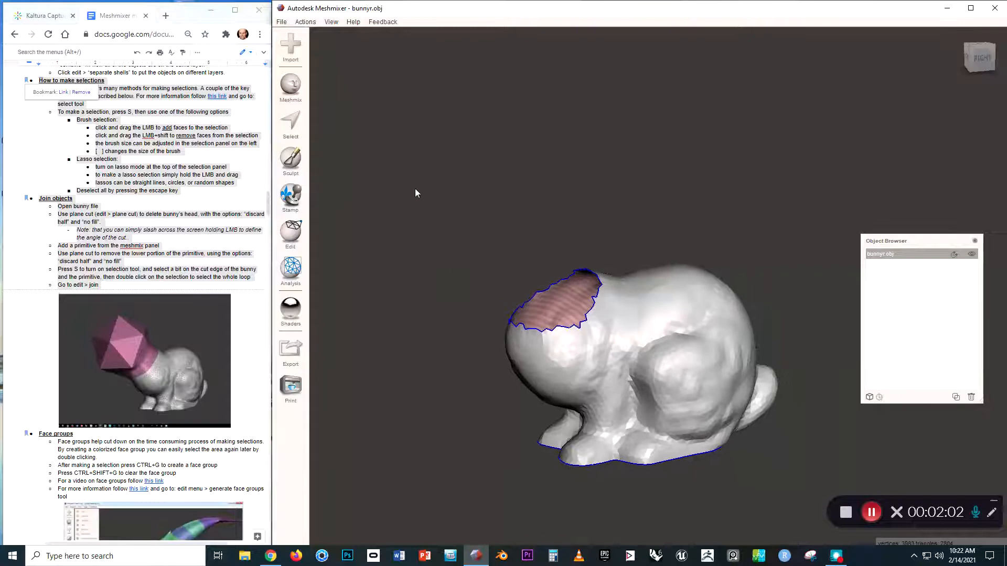
Place an icosahedron primitive and move it up above the bunny and sideways along Z.
left_click(290, 85)
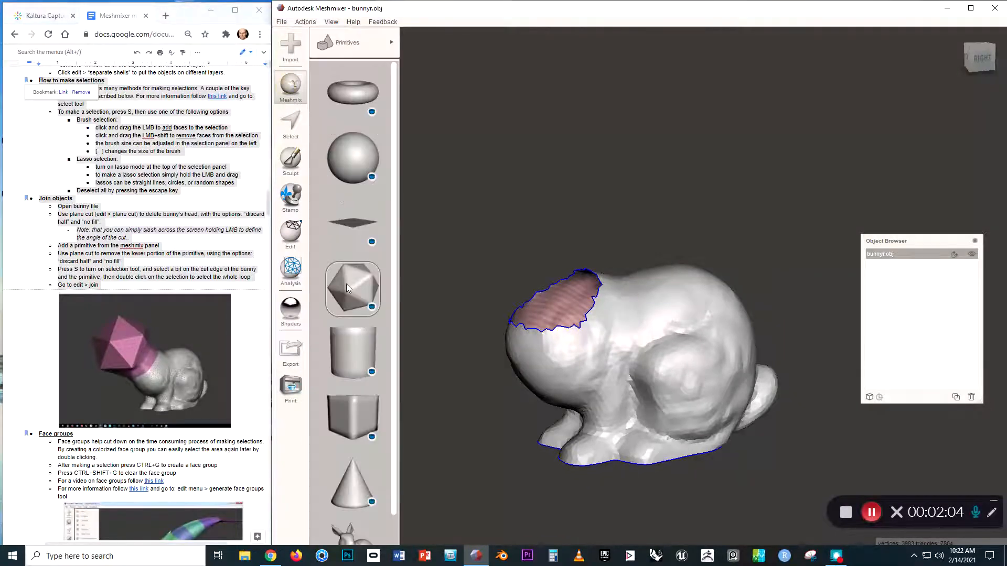
left_click_drag(459, 348, 474, 443)
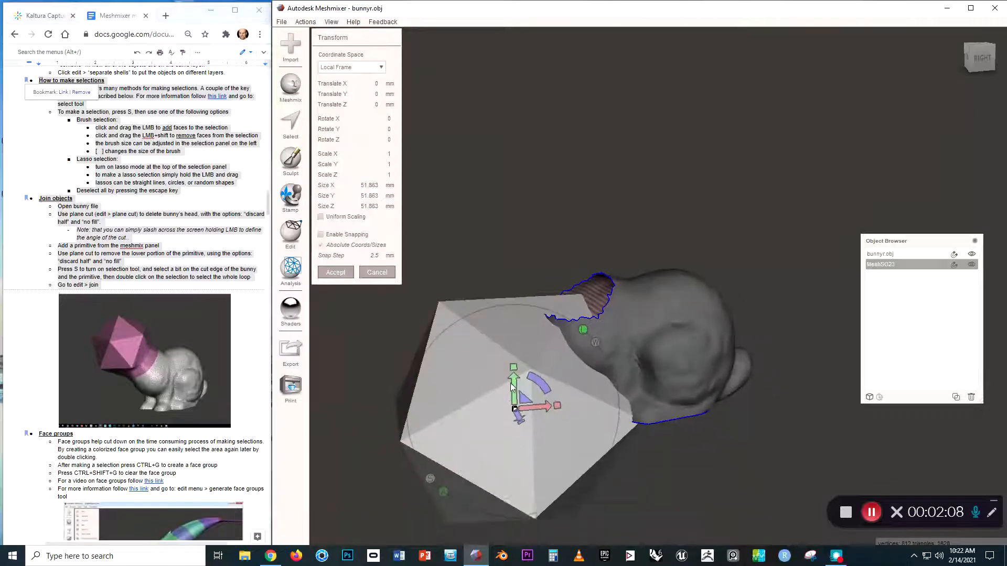
left_click_drag(513, 393, 478, 127)
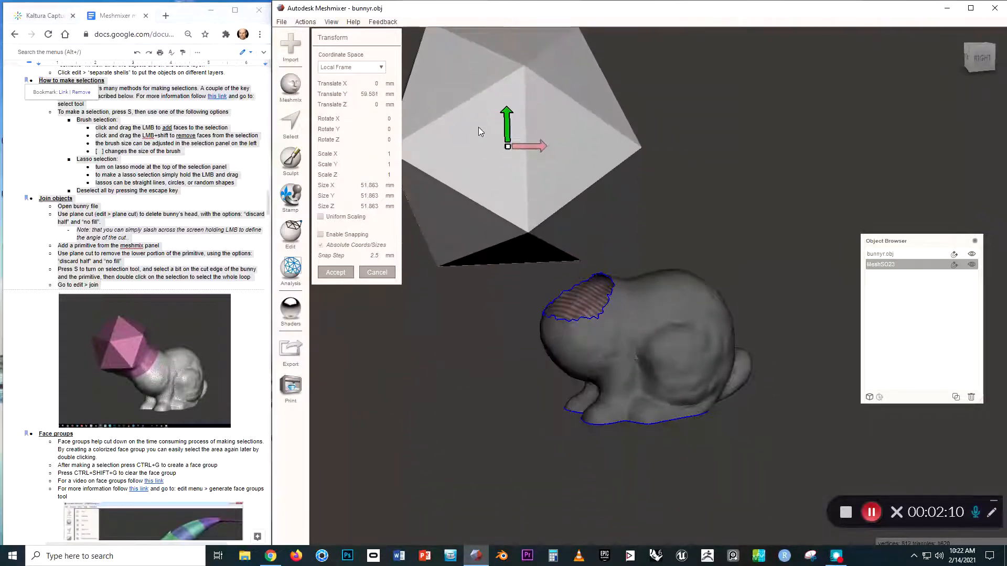
right_click_drag(477, 212, 613, 204)
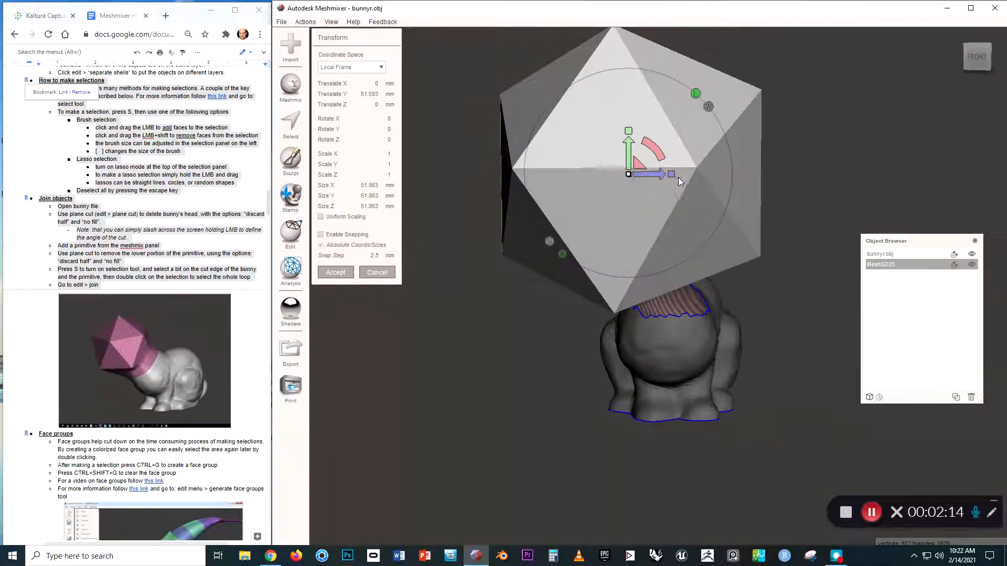
right_click_drag(662, 225, 663, 183)
left_click_drag(662, 182, 705, 187)
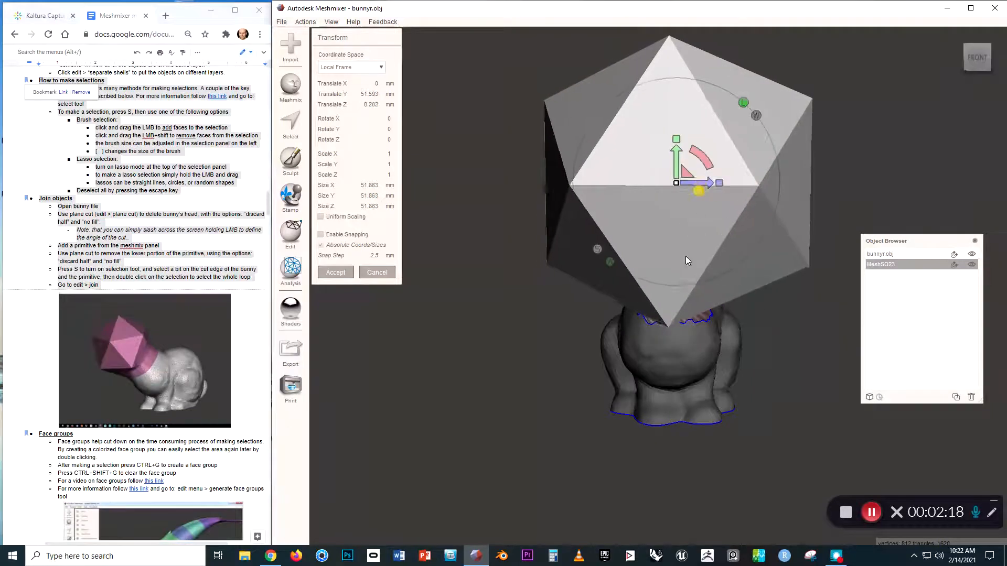
right_click_drag(685, 256, 511, 188)
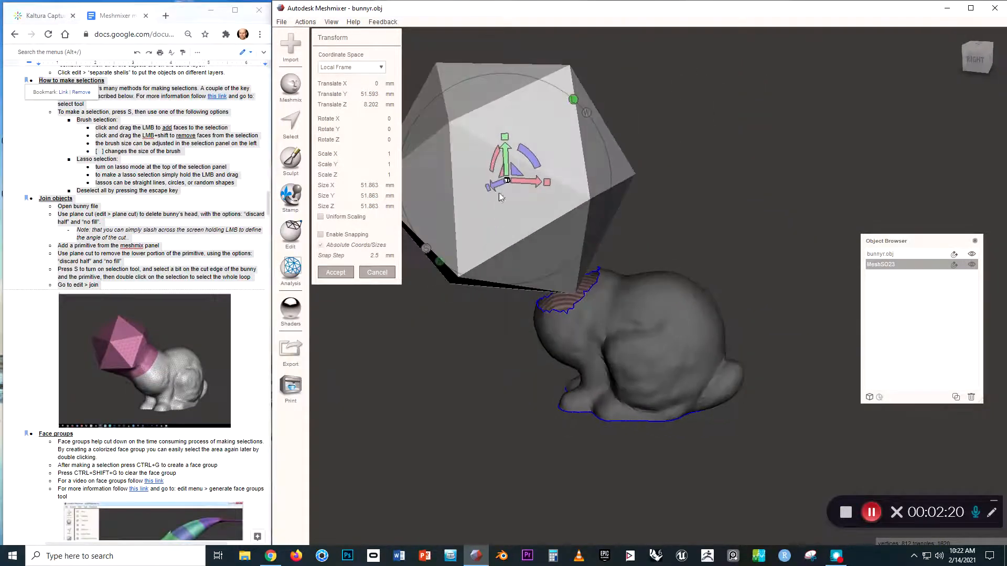
Scale the icosahedron to 0.674, lower it onto the neck, and accept.
left_click_drag(510, 183, 544, 211)
right_click_drag(544, 206, 524, 175)
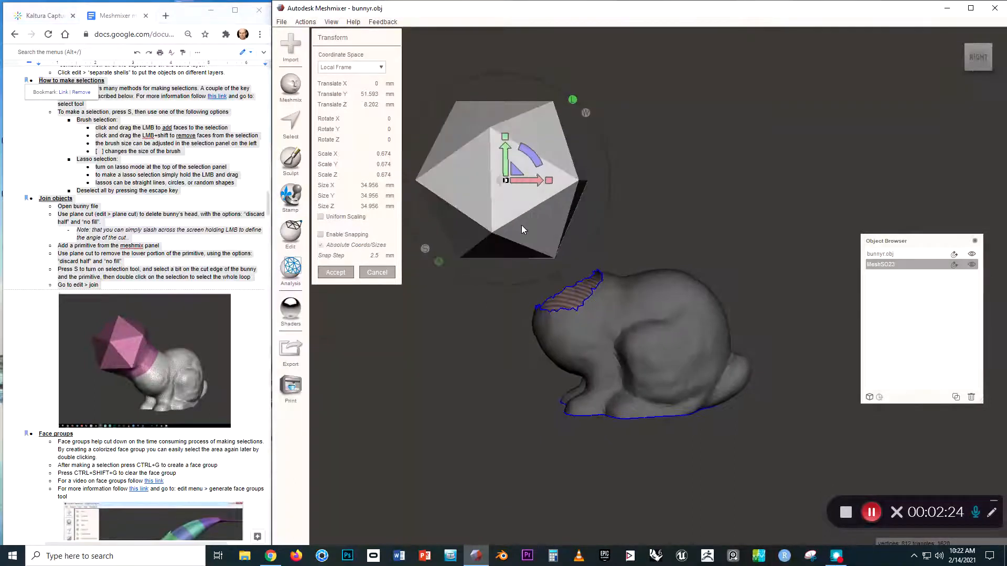
left_click_drag(515, 167, 538, 307)
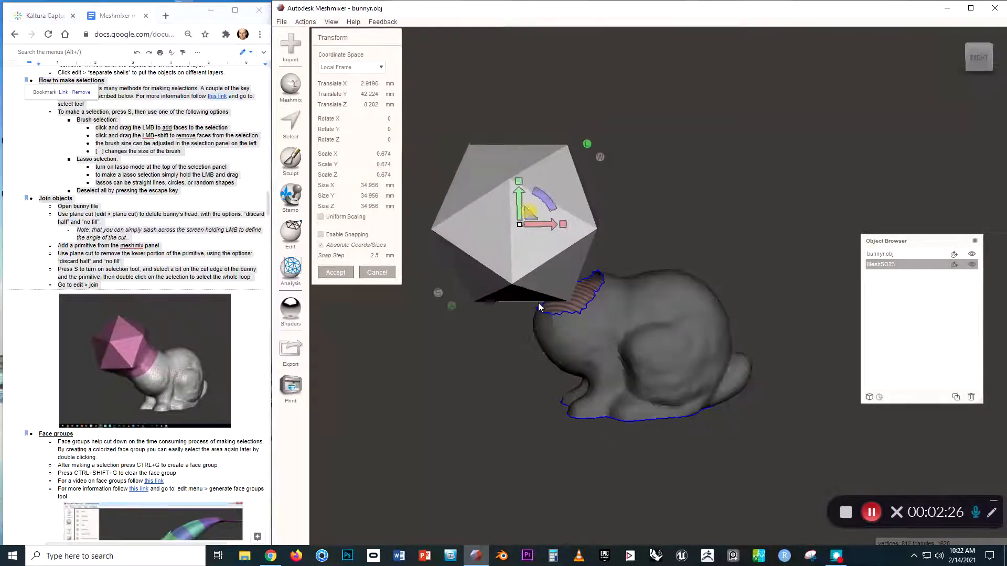
mouse_move(539, 306)
right_mouse_down()
mouse_move(550, 290)
mouse_move(441, 289)
mouse_move(491, 295)
right_mouse_up()
left_click(335, 272)
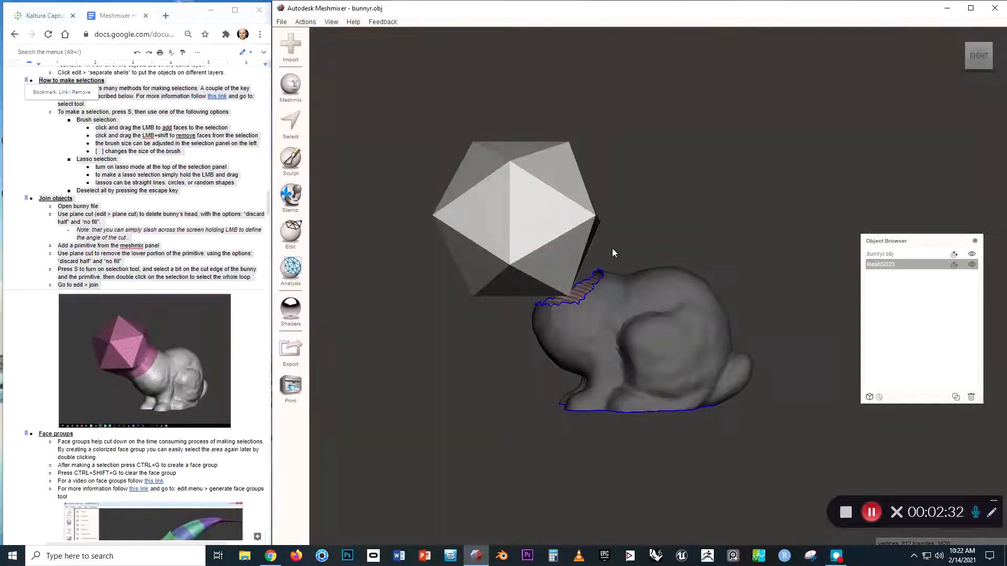
Select and delete the icosahedron's lower faces to open its bottom.
key("s")
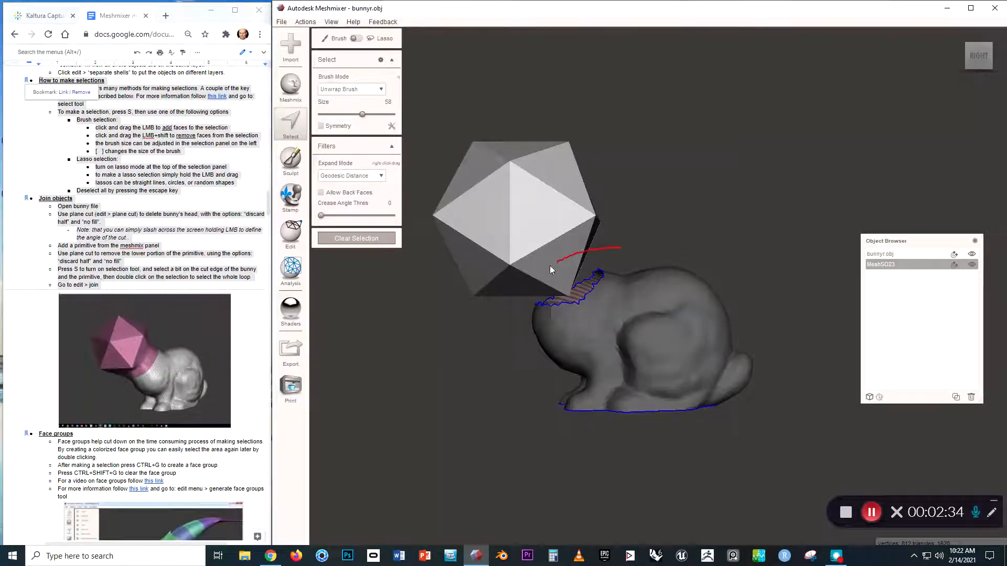
left_click_drag(492, 300, 484, 311)
mouse_move(521, 306)
right_mouse_down()
mouse_move(556, 307)
mouse_move(540, 304)
right_mouse_up()
key("Delete")
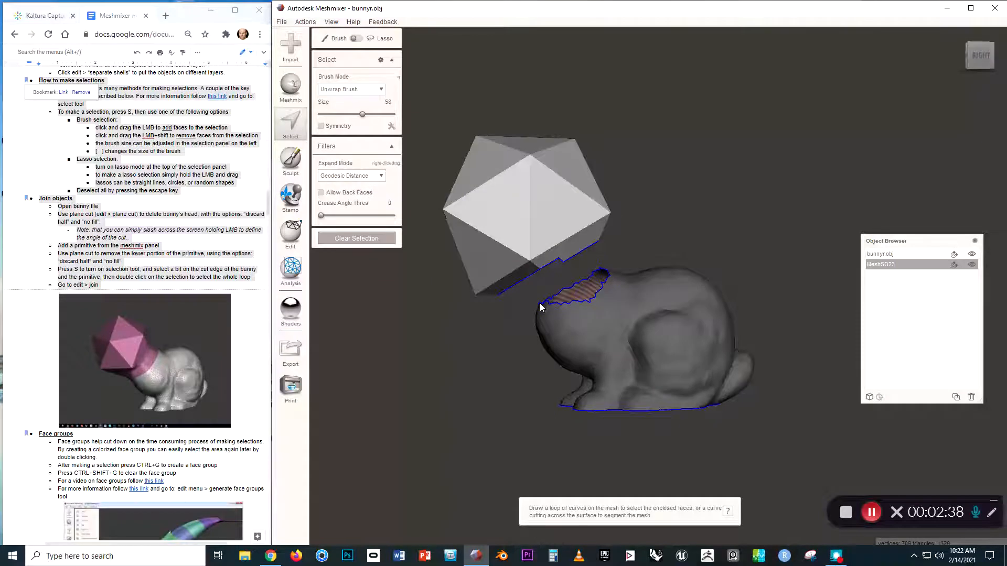
mouse_move(569, 259)
right_mouse_down()
mouse_move(592, 246)
mouse_move(560, 263)
right_mouse_up()
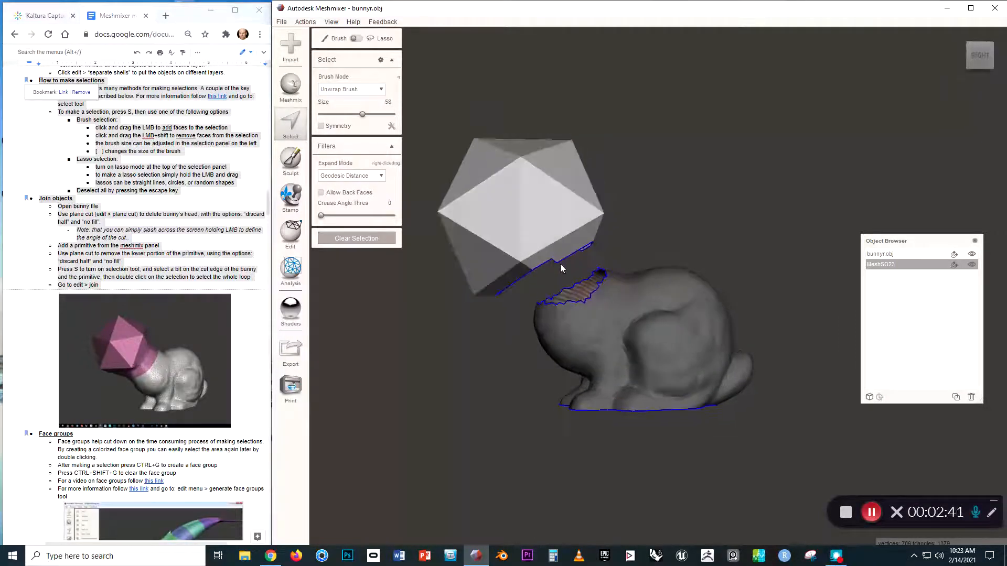
Clear the face selection and select the bunny together with the icosahedron.
left_click(372, 239)
right_click_drag(375, 244, 398, 323)
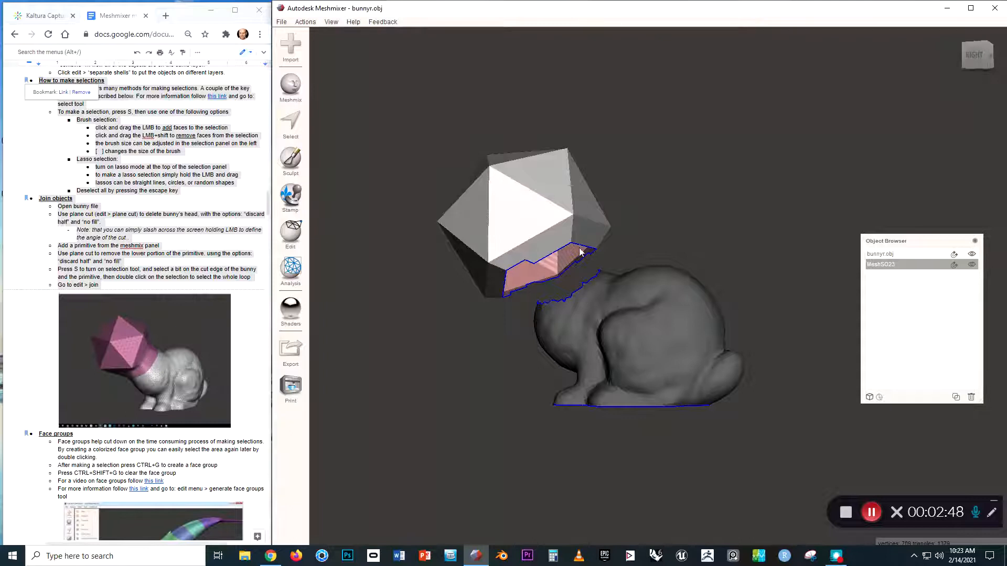
right_click_drag(581, 251, 613, 230)
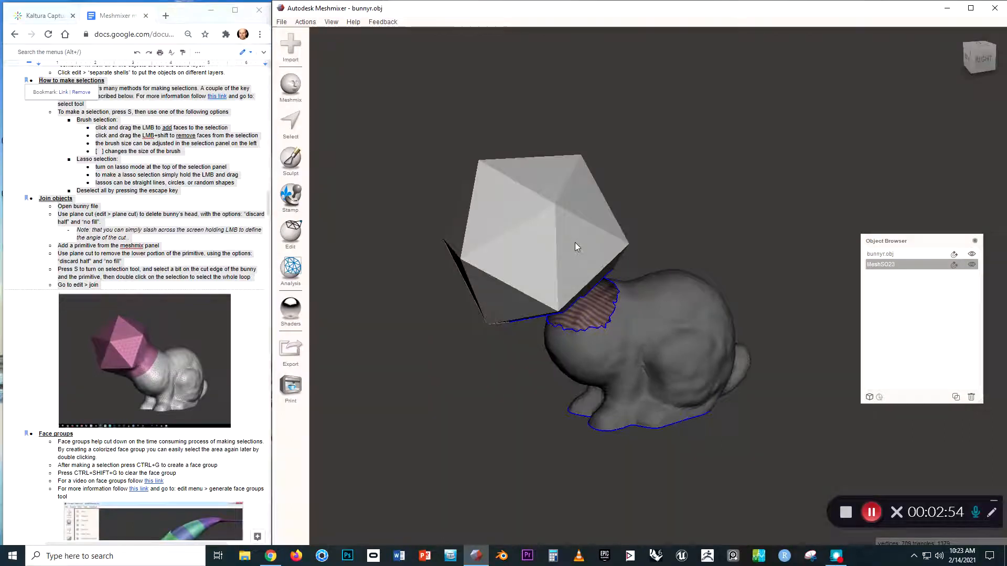
left_click(651, 321, "shift")
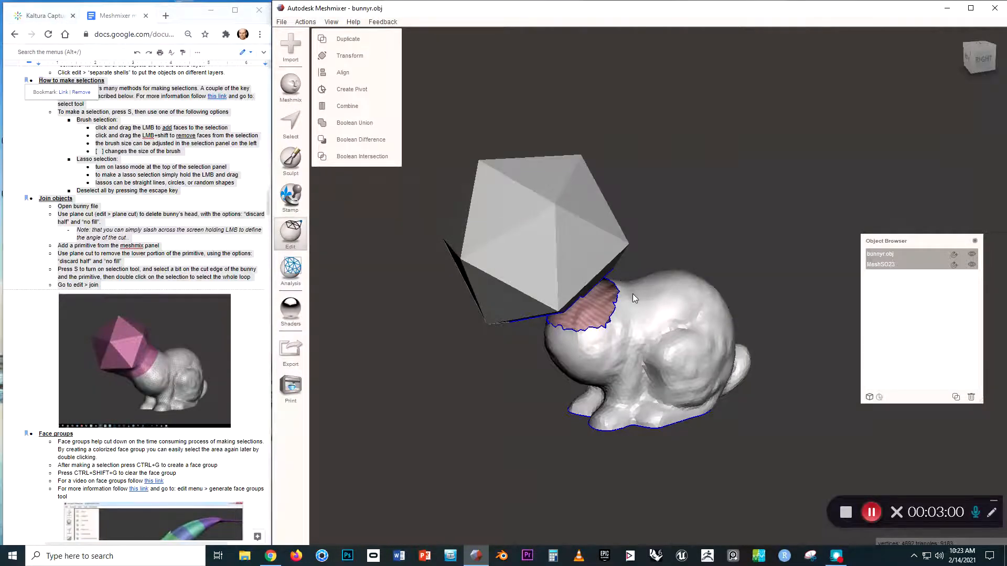
Combine the icosahedron and headless bunny into bunnyr.obj, then zoom in on the neck gap.
right_click_drag(633, 293, 618, 270)
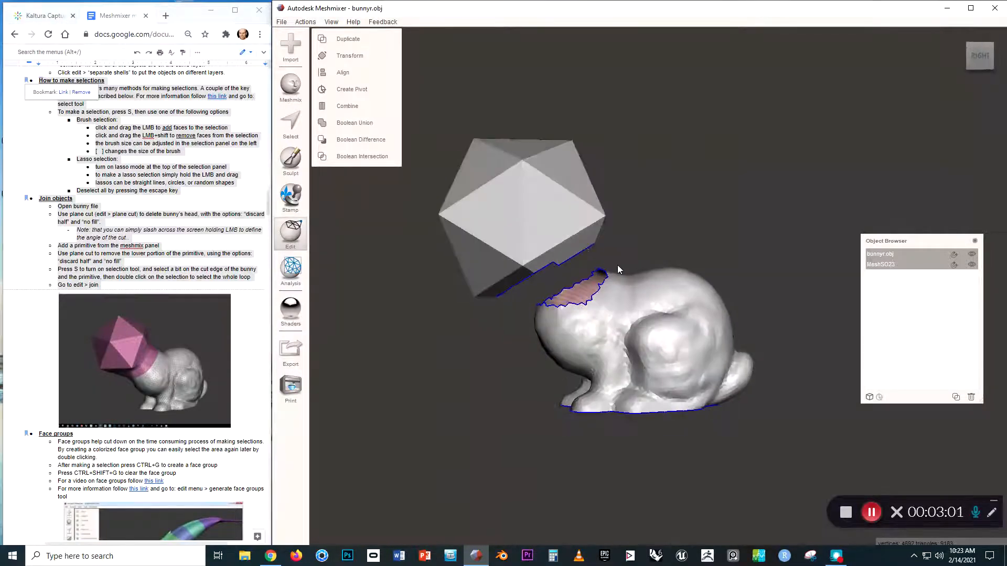
left_click(360, 106)
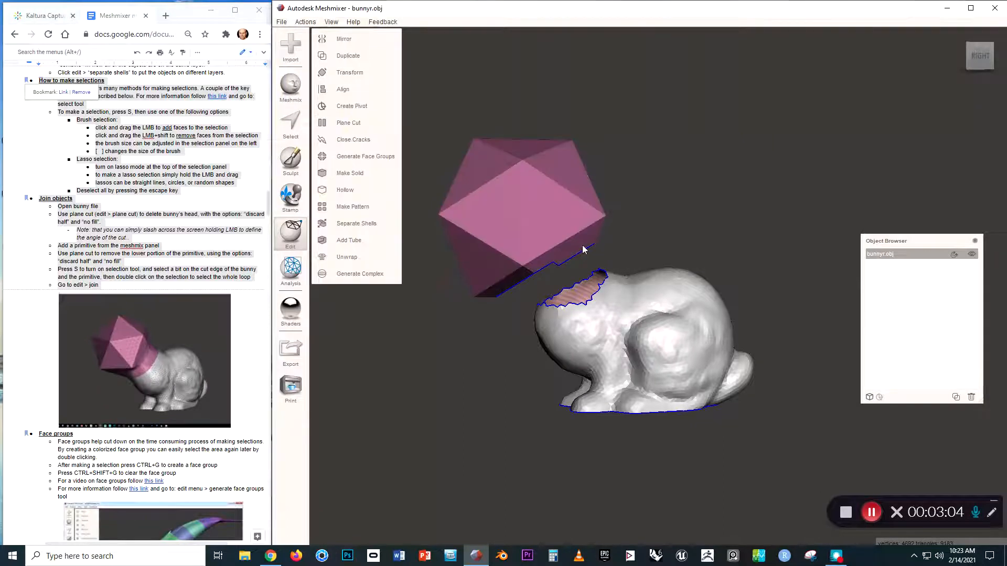
right_click_drag(633, 241, 549, 278)
scroll(564, 283, "up", 3)
middle_click_drag(573, 251, 675, 310)
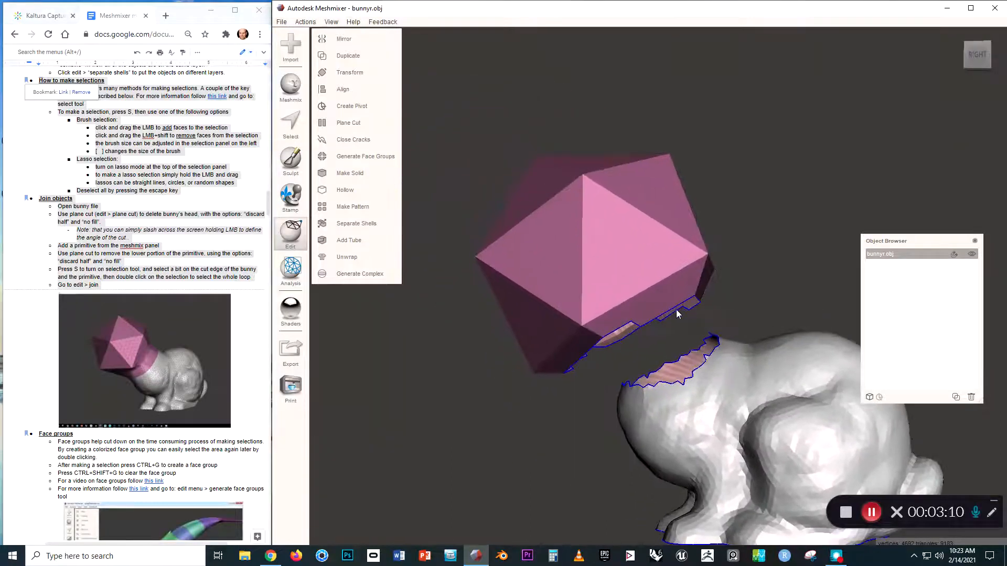
scroll(628, 357, "up", 2)
scroll(628, 354, "up", 2)
mouse_move(656, 354)
right_mouse_down()
mouse_move(662, 348)
mouse_move(709, 392)
mouse_move(690, 345)
right_mouse_up()
key("s")
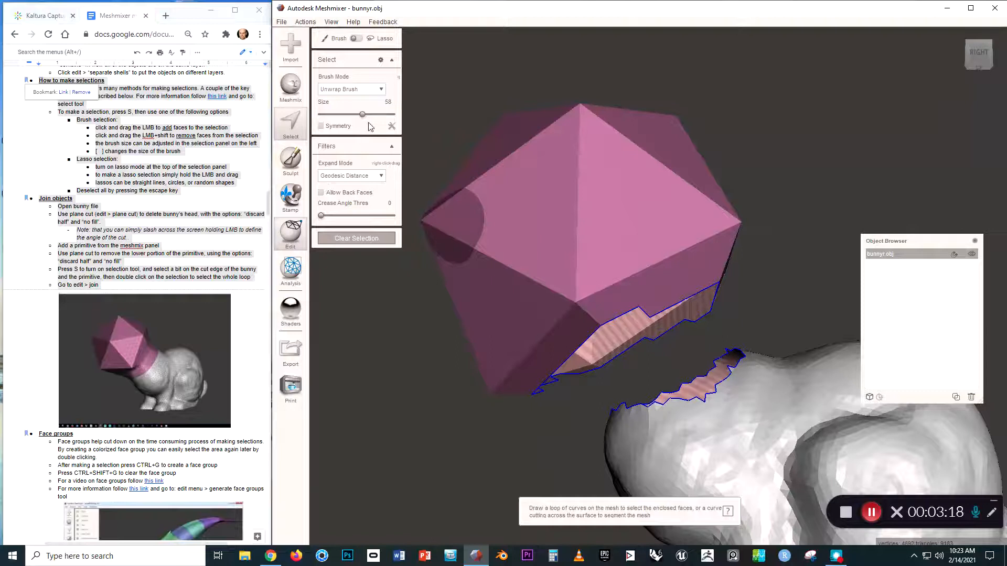
With brush size 33, select faces on both open rims and expand them into face loops.
left_click_drag(362, 115, 344, 114)
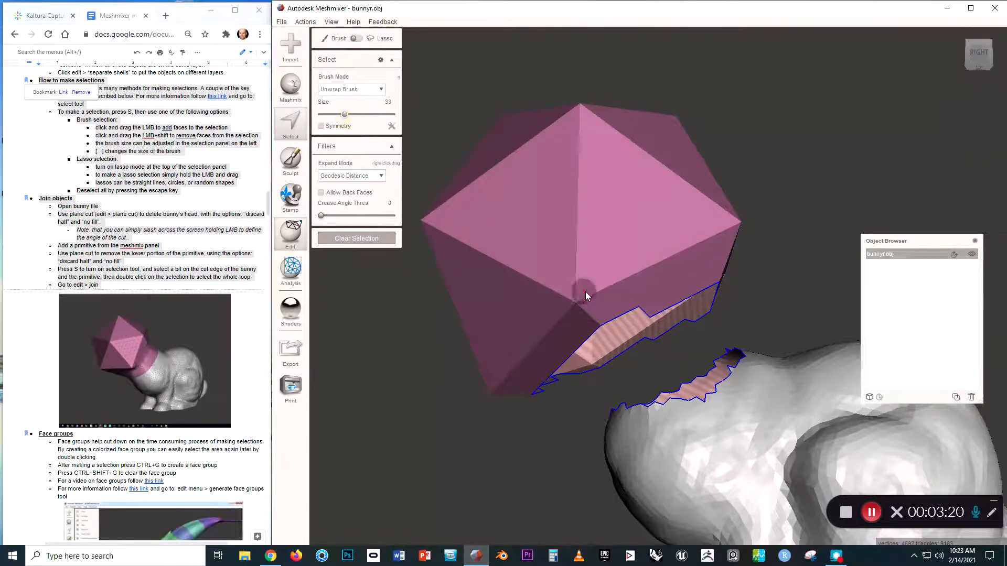
mouse_move(585, 291)
right_mouse_down()
mouse_move(594, 304)
mouse_move(670, 326)
mouse_move(653, 313)
right_mouse_up()
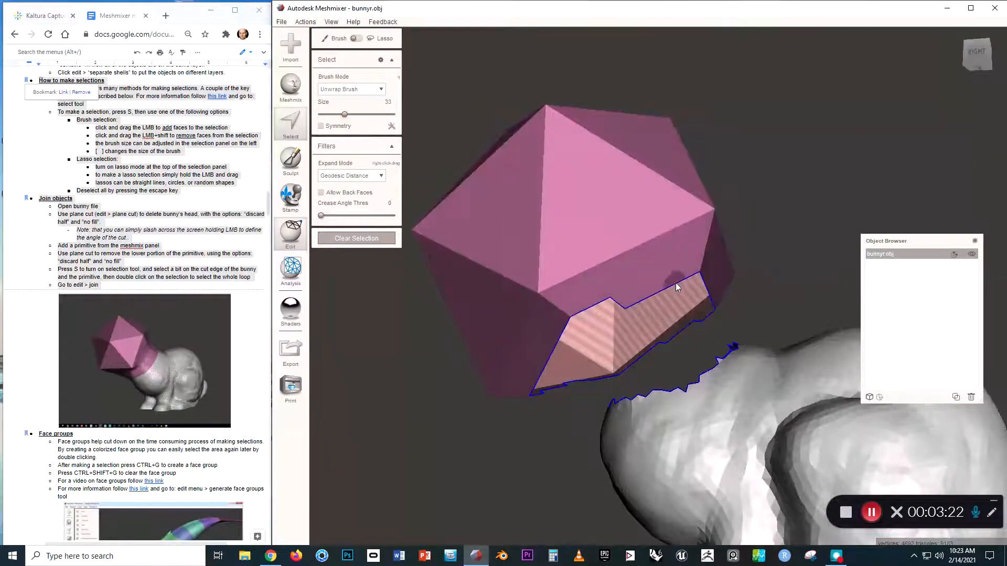
left_click(646, 300)
right_click_drag(659, 297, 707, 417)
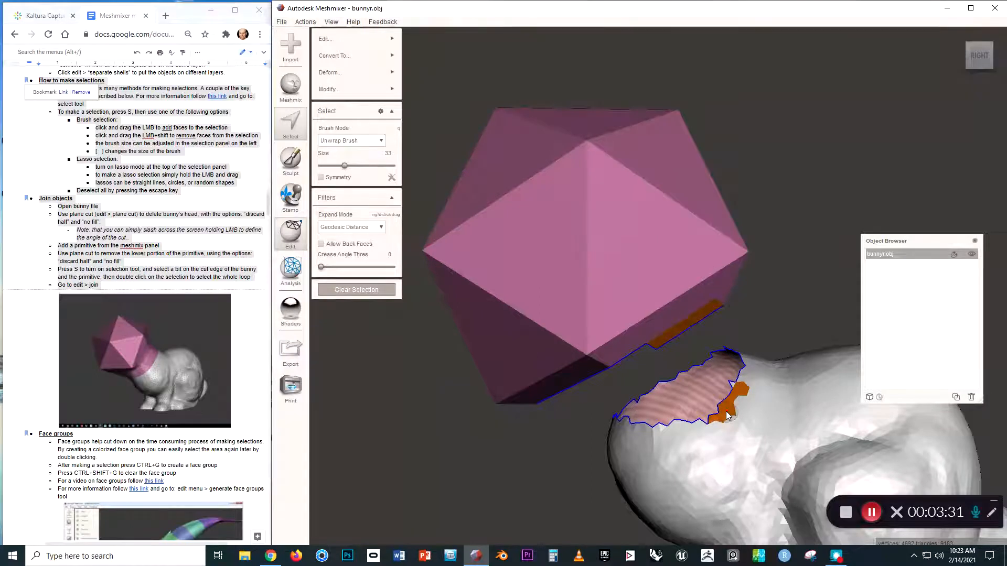
double_click(727, 415)
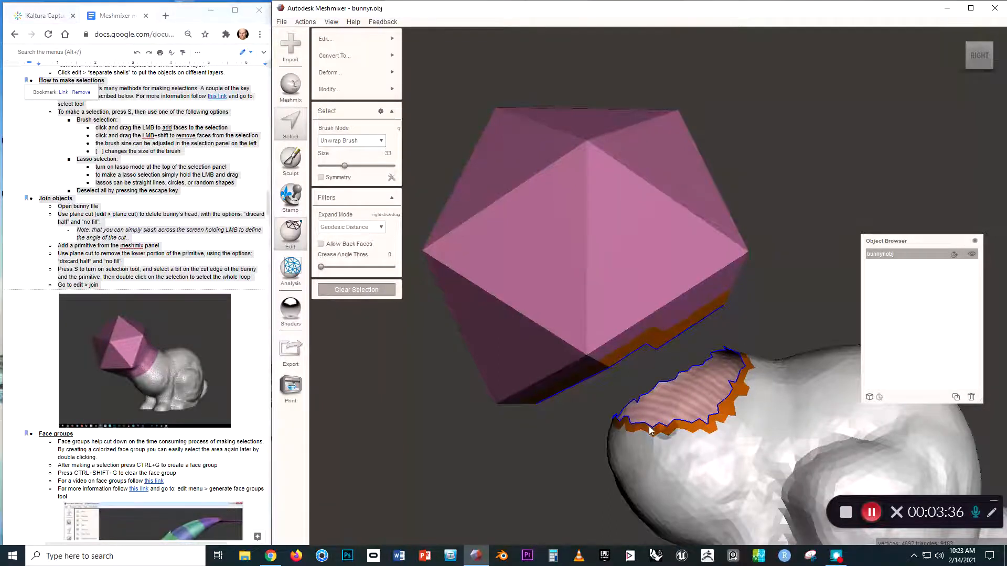
right_click_drag(718, 370, 578, 269)
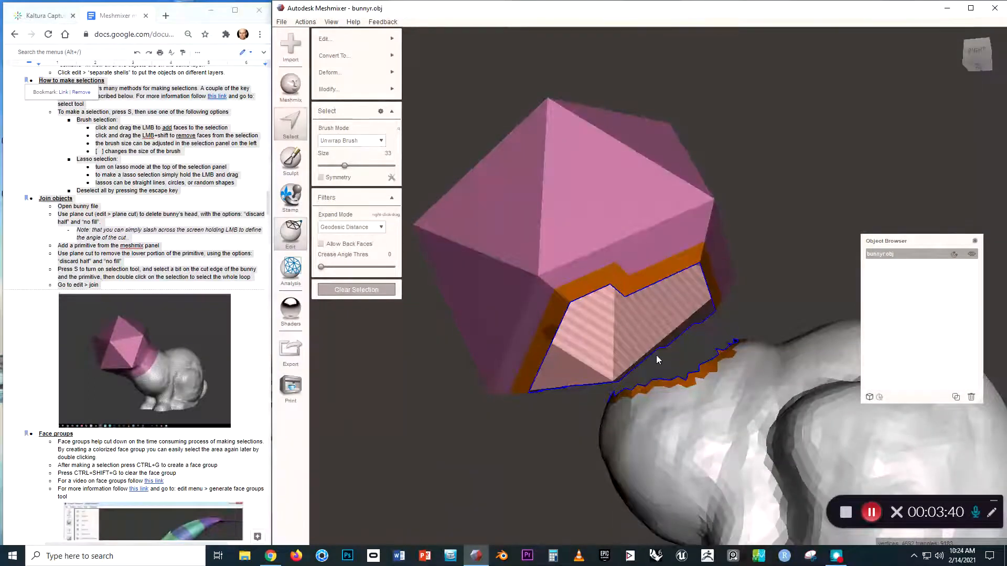
right_click_drag(656, 355, 683, 392)
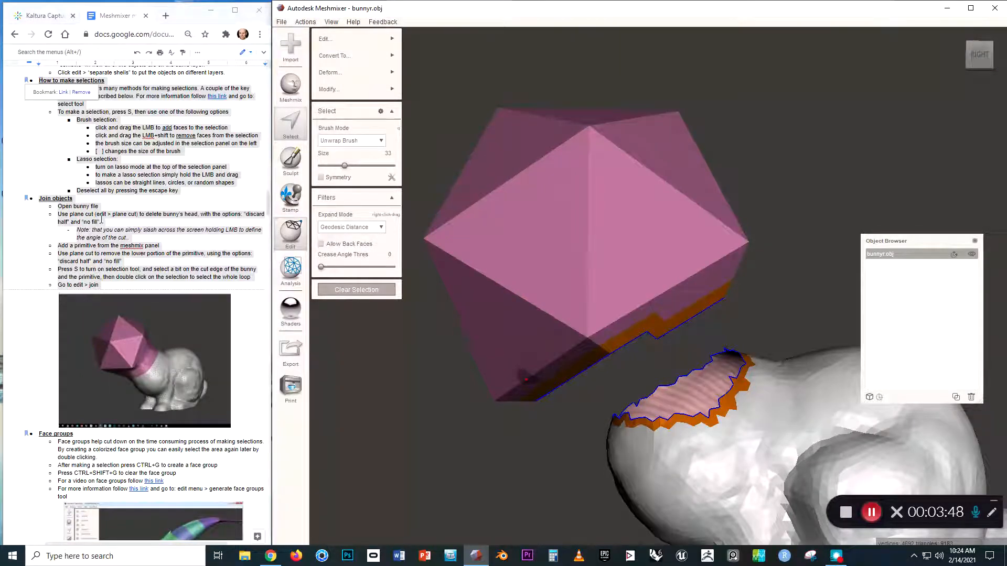
mouse_move(334, 45)
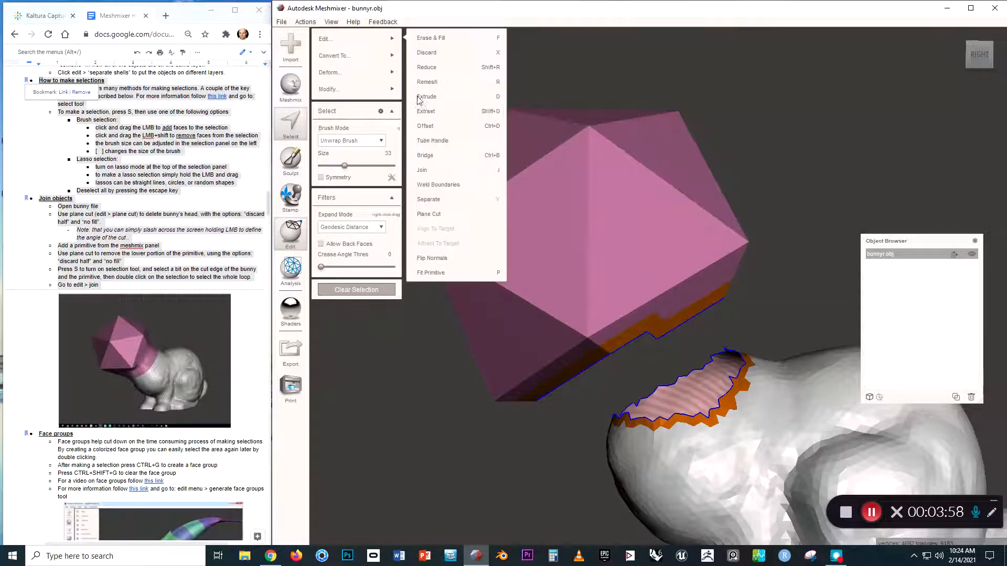
Join the two selected rims into a bridging neck, accept it, and clear the selection.
left_click(436, 170)
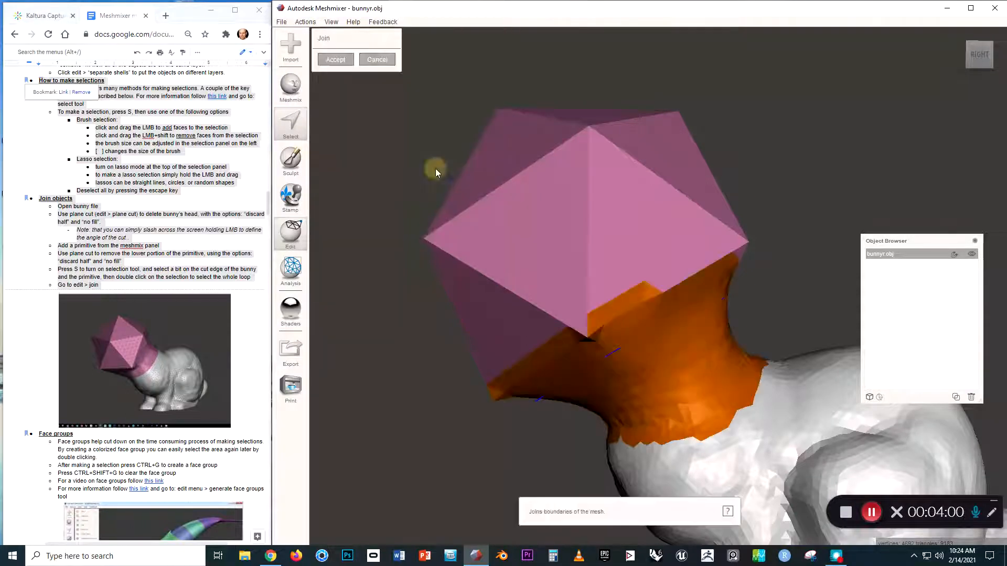
right_click_drag(510, 328, 540, 322)
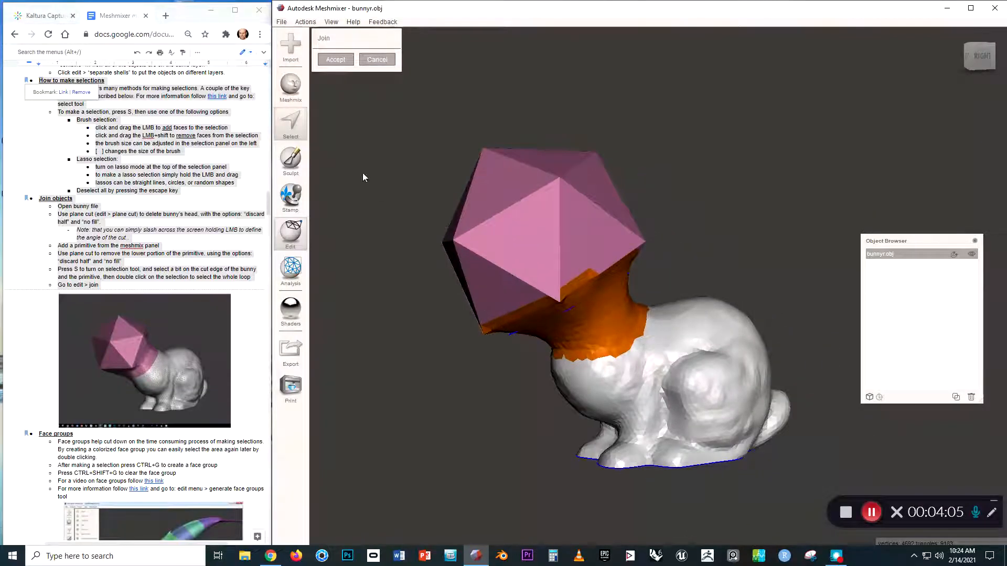
left_click(336, 59)
left_click(343, 87)
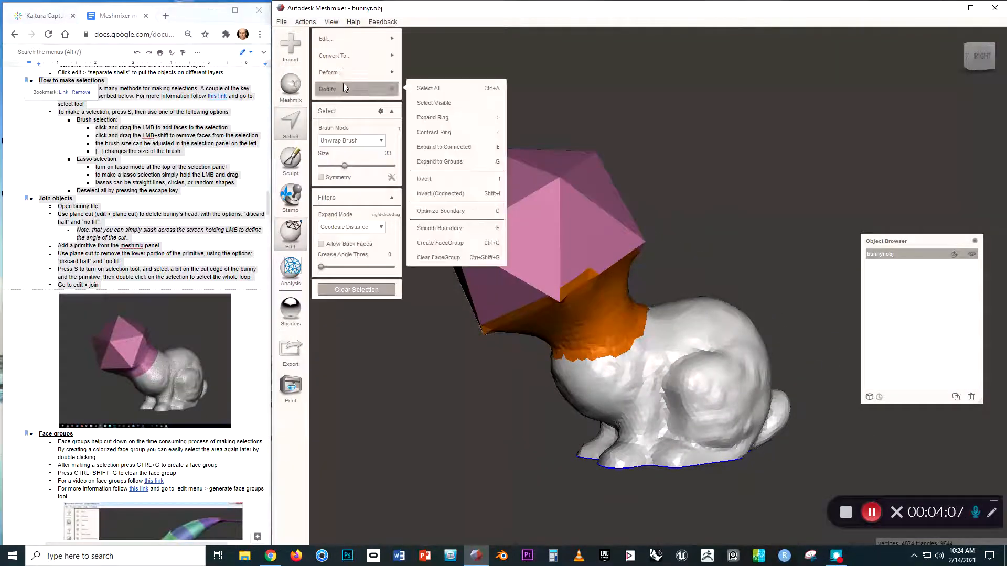
left_click(444, 348)
key("Escape")
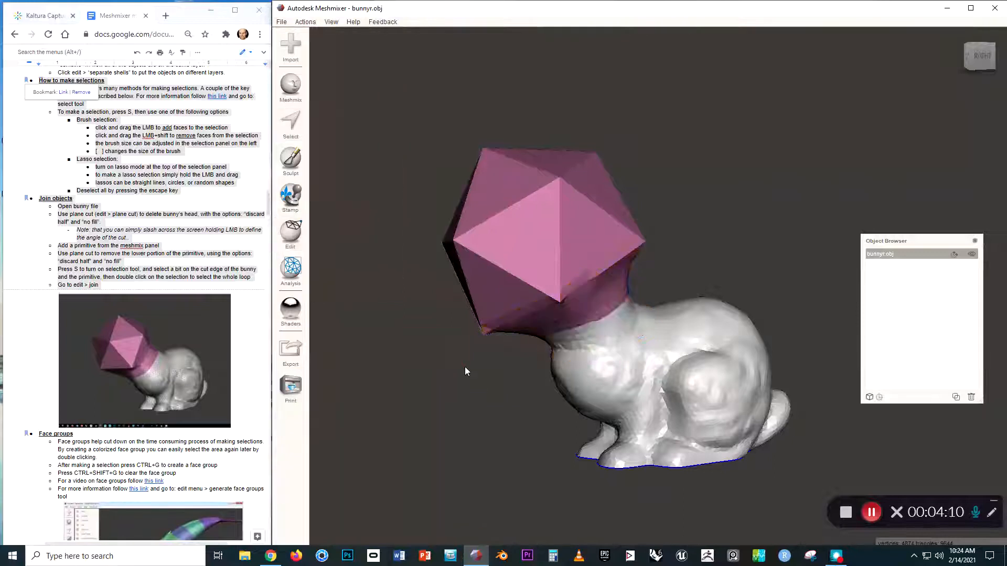
right_click_drag(465, 353, 630, 356)
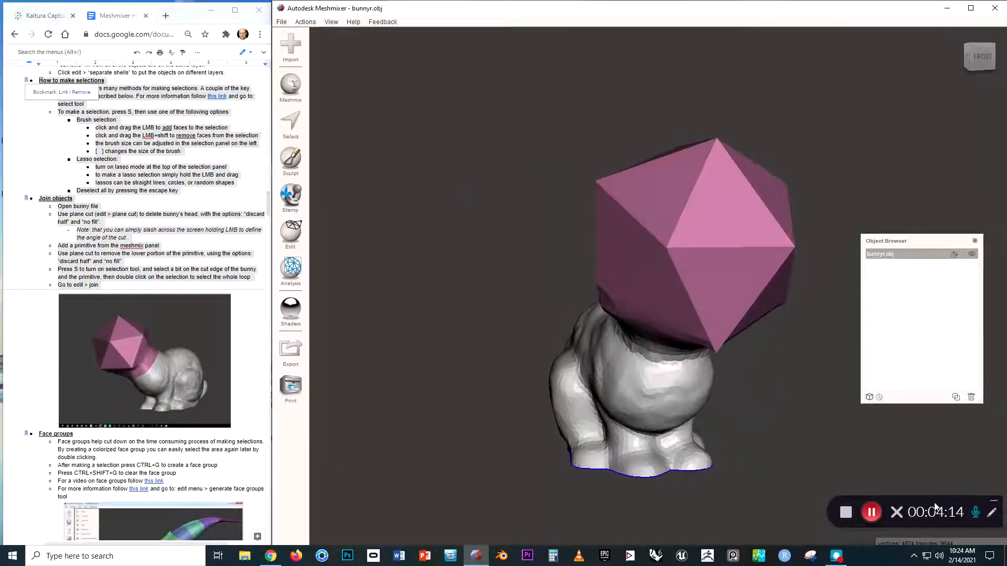